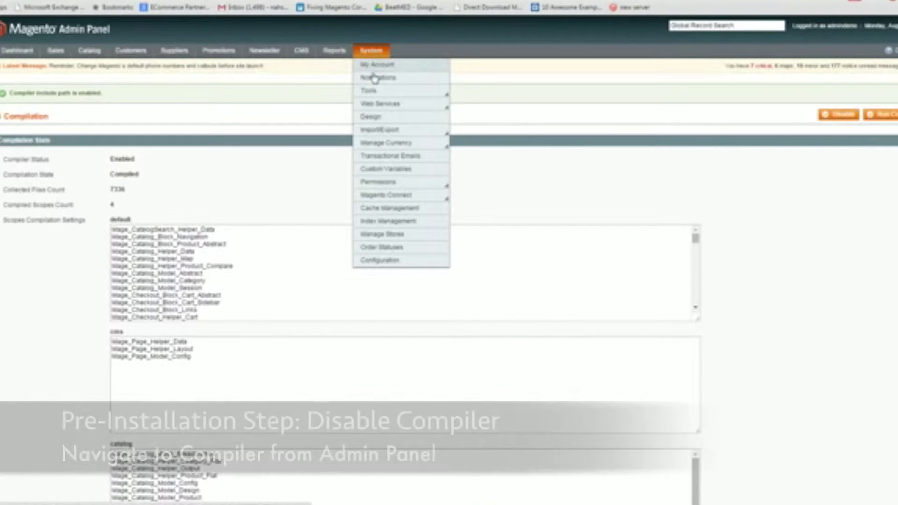
- Set the compiler status to Disabled on the System > Tools > Compilation page
mouse_move(373, 93)
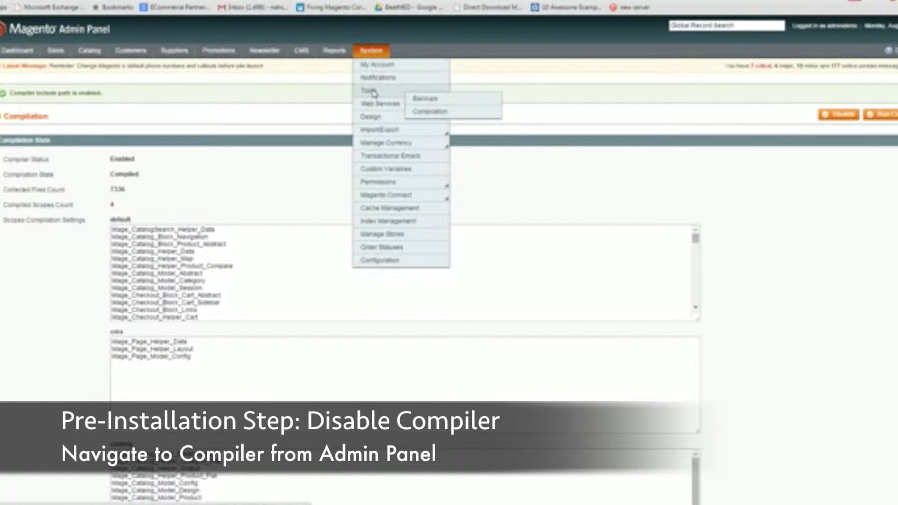
left_click(426, 112)
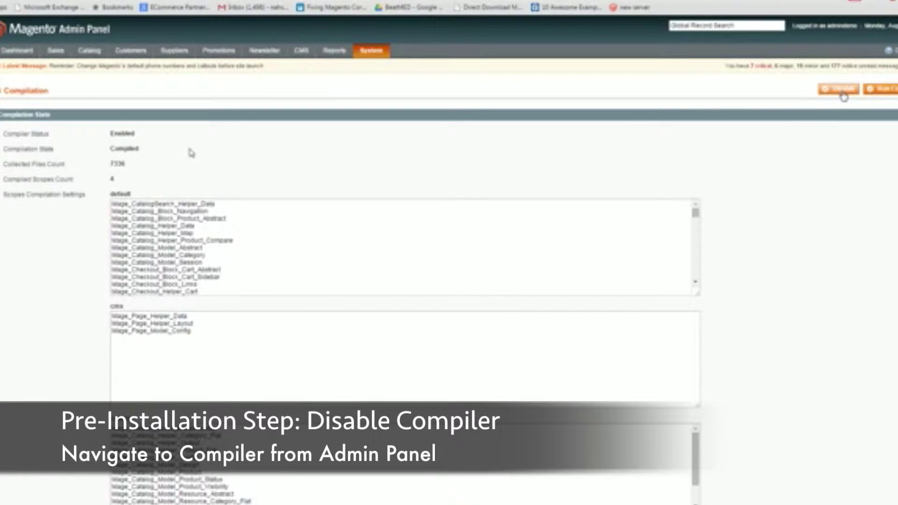
left_click(840, 90)
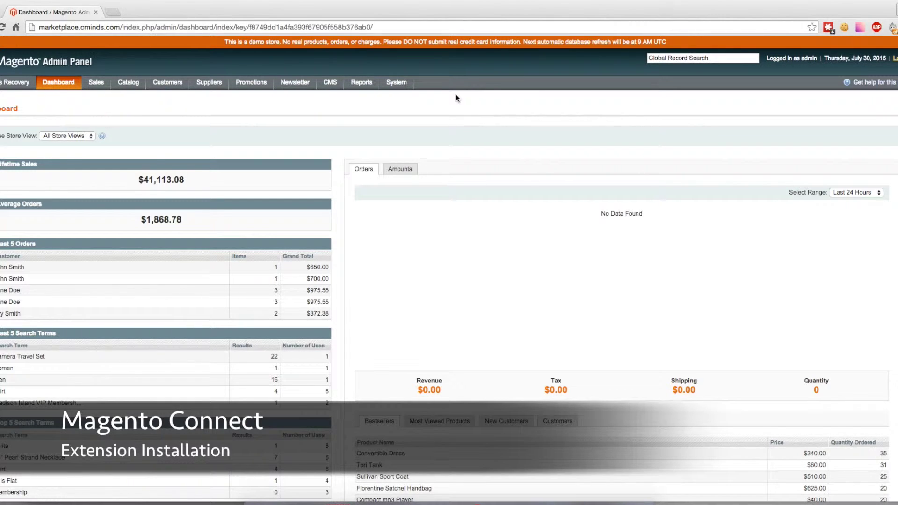
- Log into Magento Connect Manager with the administrator username and password
mouse_move(397, 83)
mouse_move(411, 126)
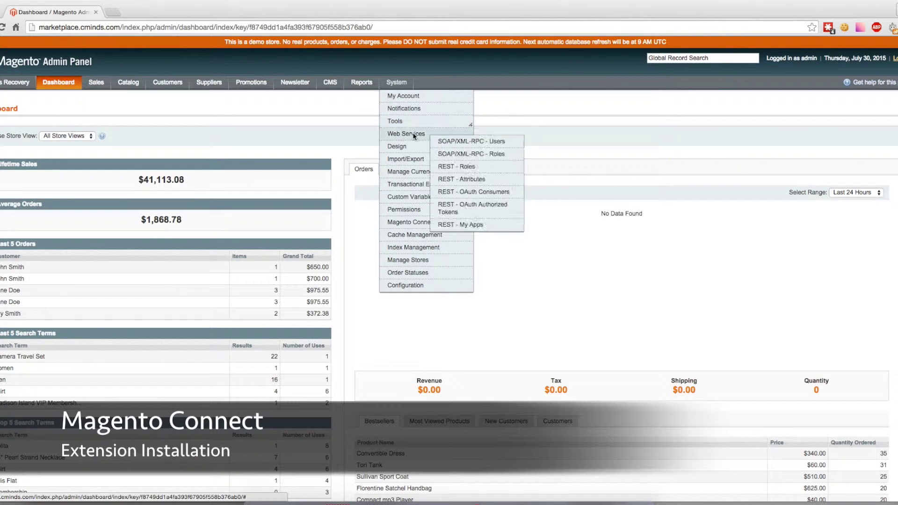
mouse_move(425, 224)
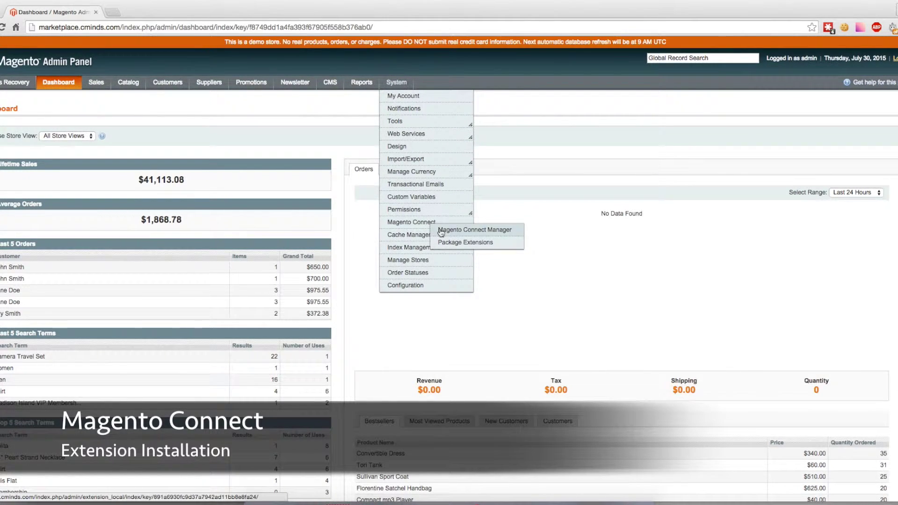
left_click(439, 231)
type("admin")
key("Tab")
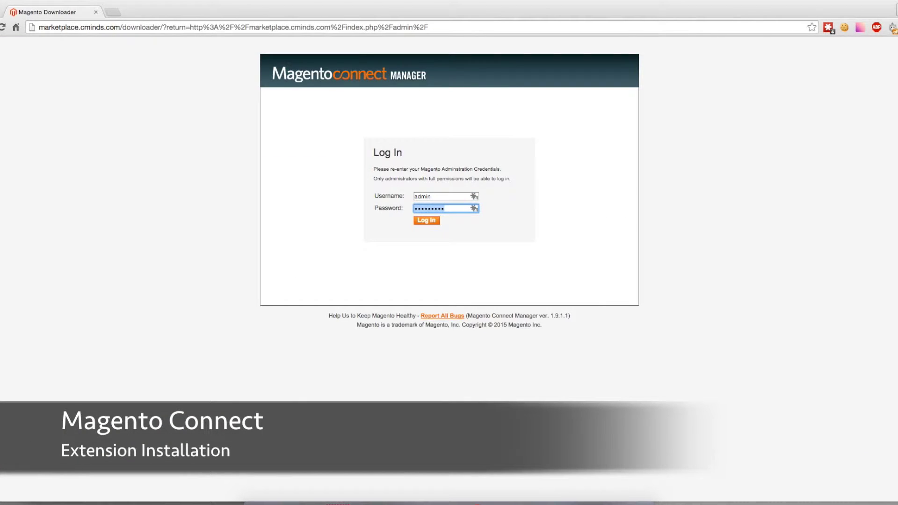
type("*********")
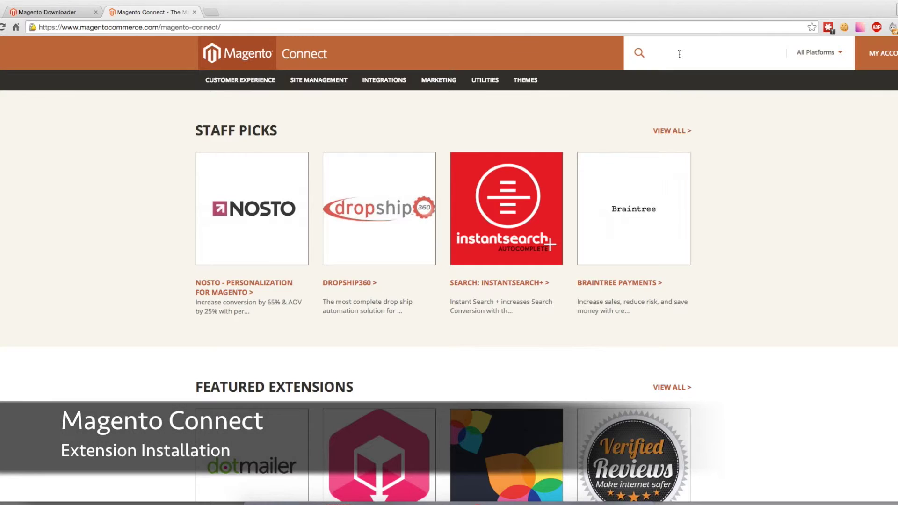
- Search Magento Connect for 'marketplace' and open the Marketplace Multi-Vendor Manager developer page
type("marketplace")
key("Return")
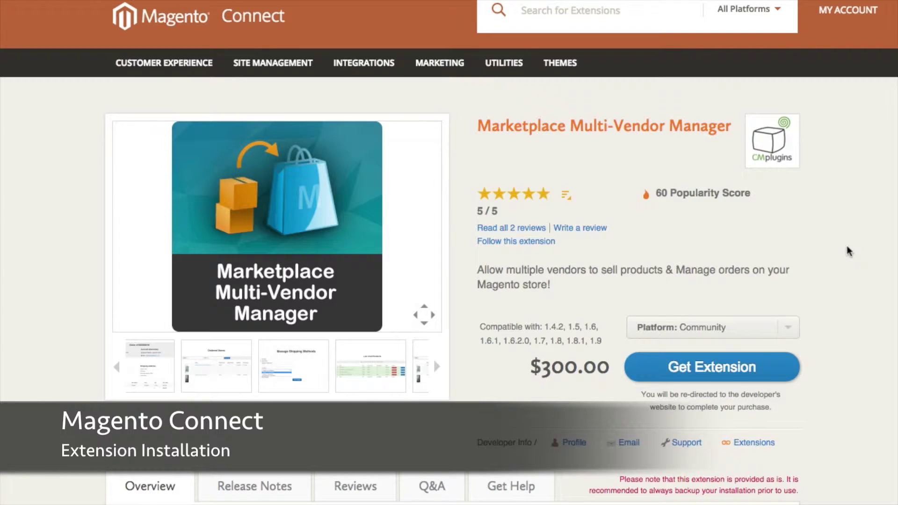
left_click(751, 378)
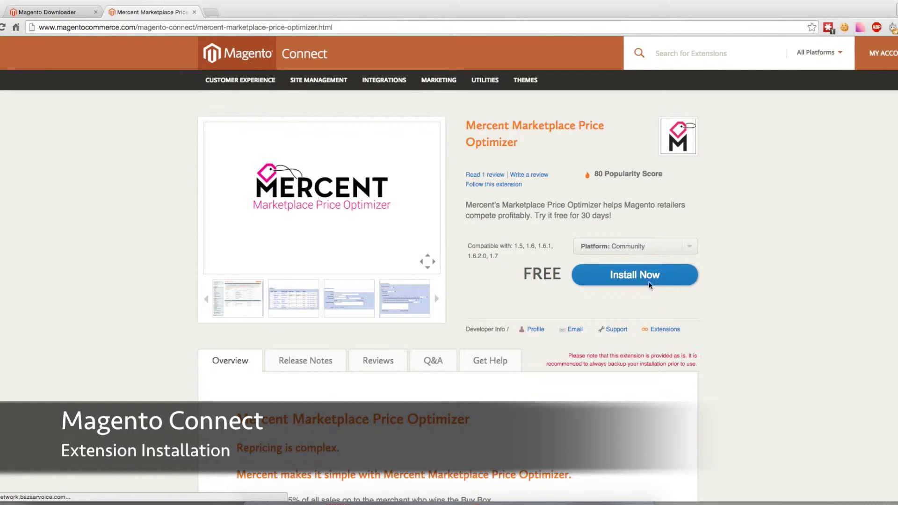
- Accept the license, generate the extension key, copy it and paste it into Connect Manager
left_click(636, 276)
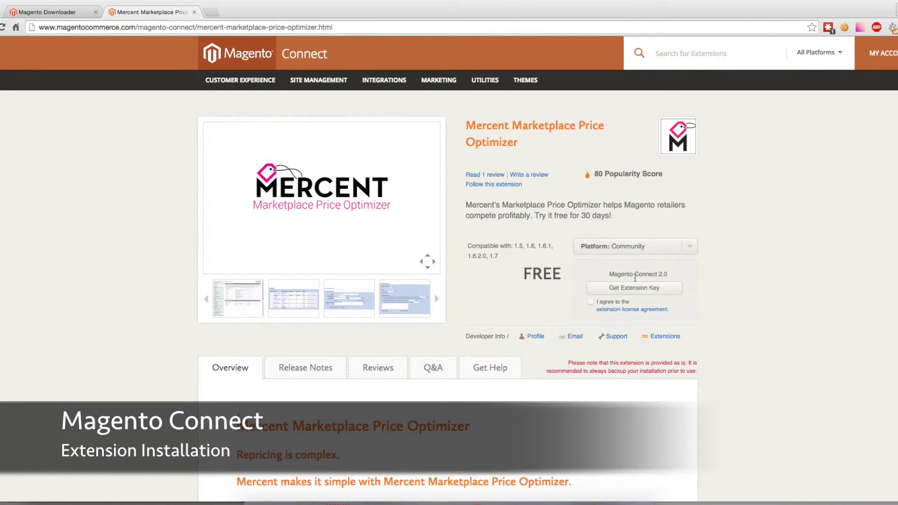
left_click(591, 302)
left_click(633, 289)
left_click(652, 307)
right_click(648, 294)
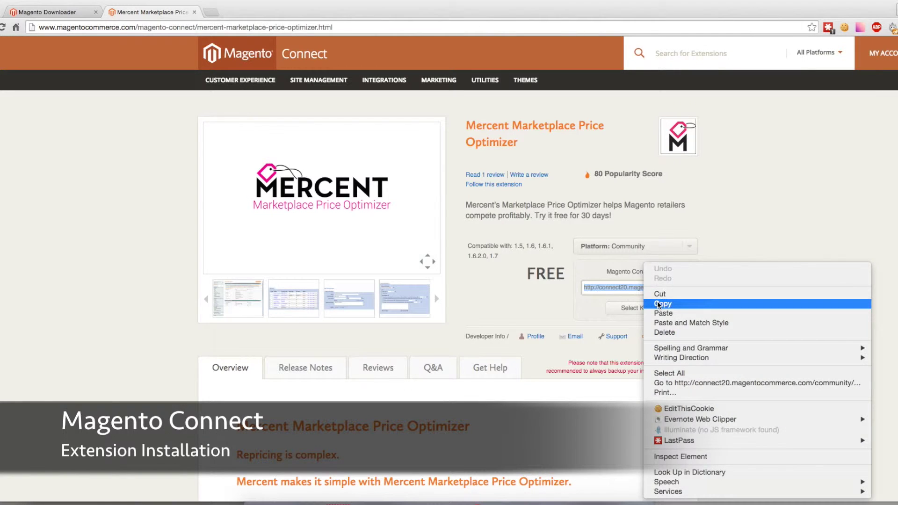
left_click(650, 303)
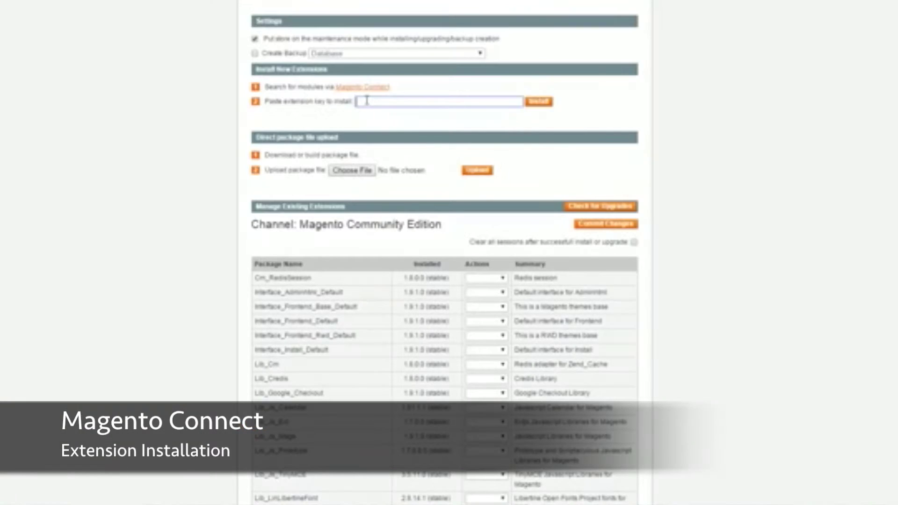
key("ctrl+v")
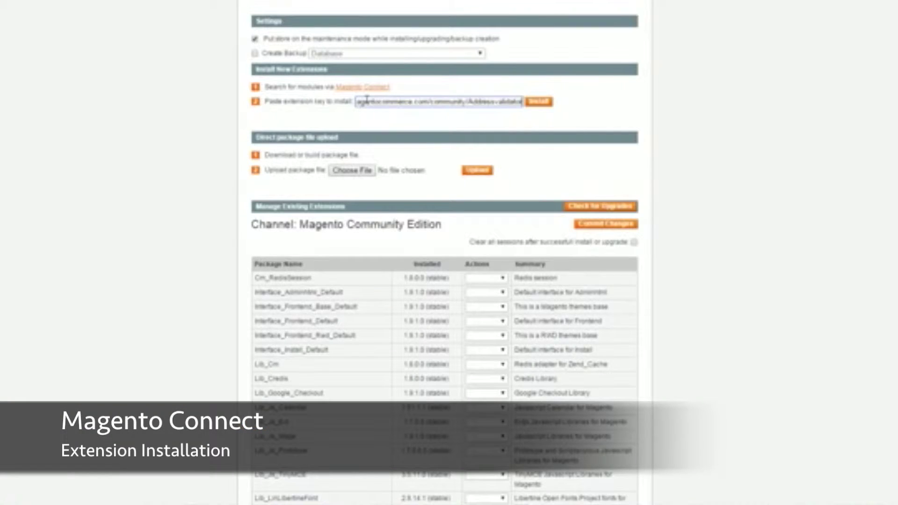
- Look up the pasted key and proceed until Addressvalidator 1.4.3 installs successfully
left_click(543, 102)
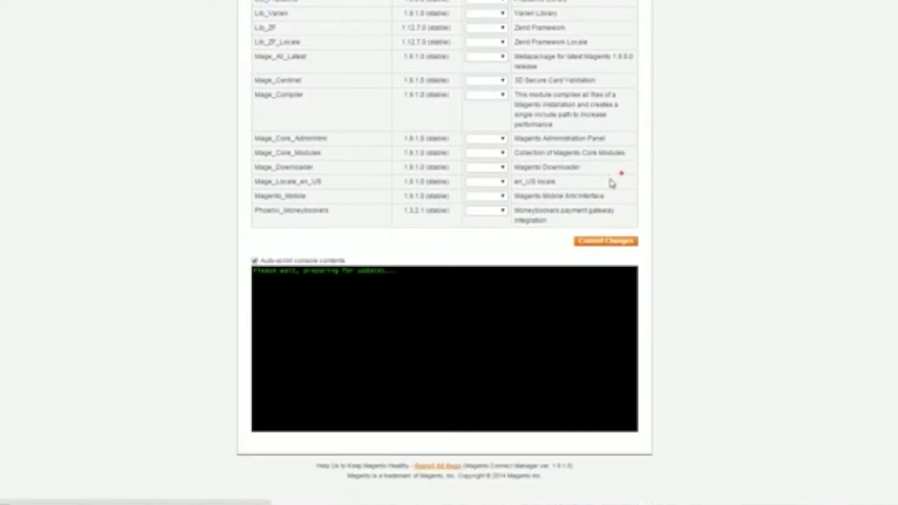
left_click(620, 173)
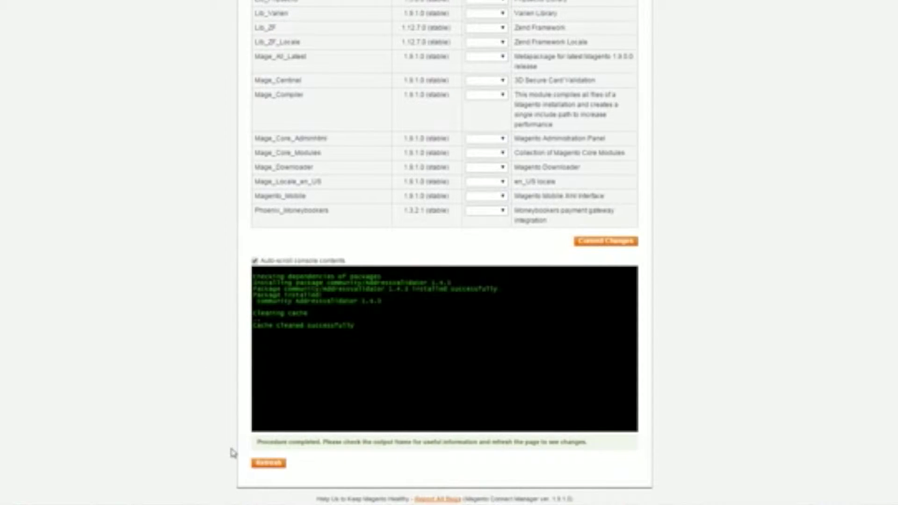
- Refresh the list, mark Addressvalidator for Uninstall, commit the changes and refresh again
left_click(267, 463)
scroll(361, 346, "down", 15)
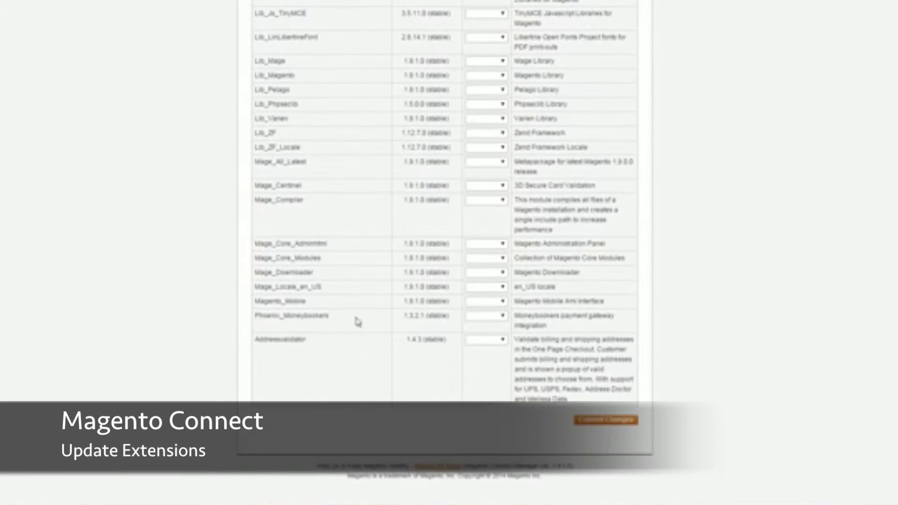
left_click(496, 340)
left_click(487, 369)
left_click(605, 420)
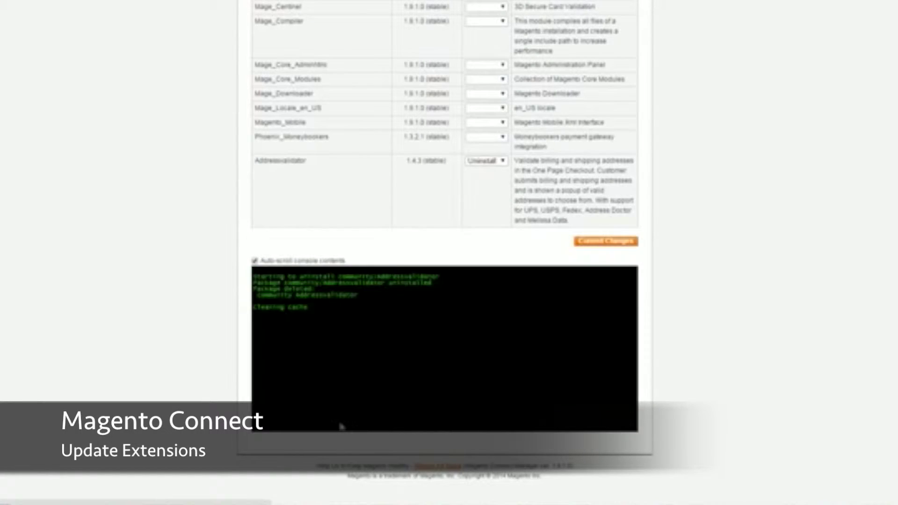
left_click(276, 465)
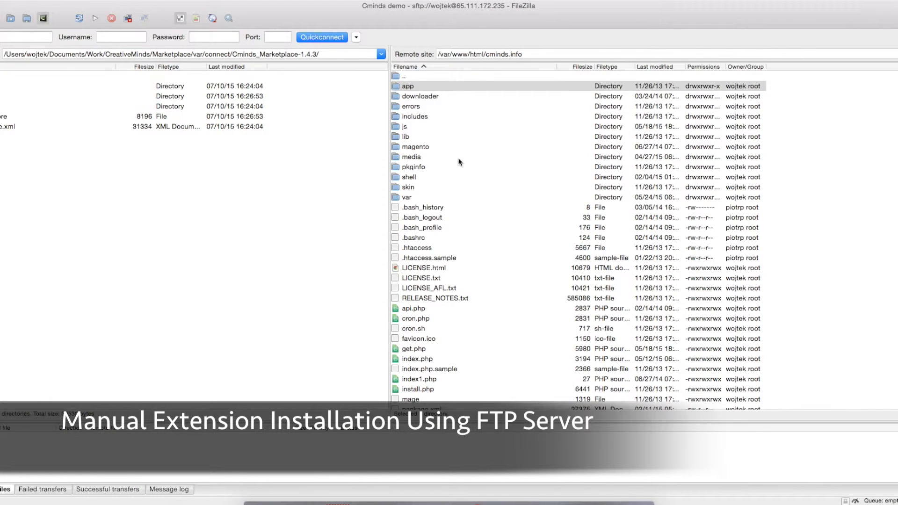
left_click(461, 161)
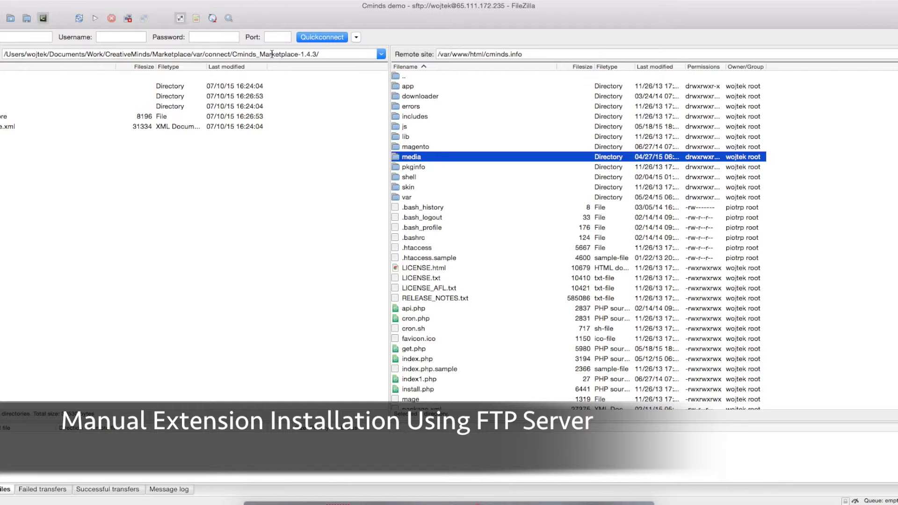
left_click(304, 55)
key("shift+Right")
key("shift+Right")
key("shift+Right")
key("shift+Right")
key("shift+Right")
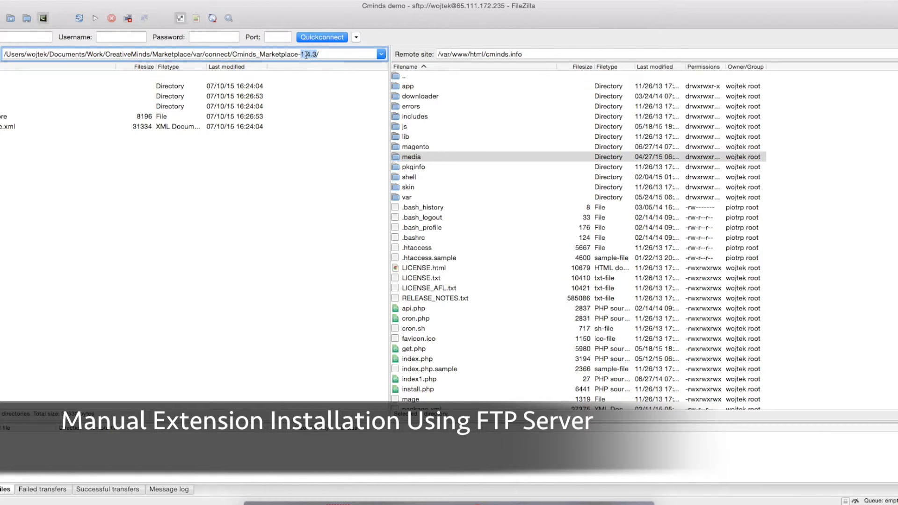
left_click(254, 152)
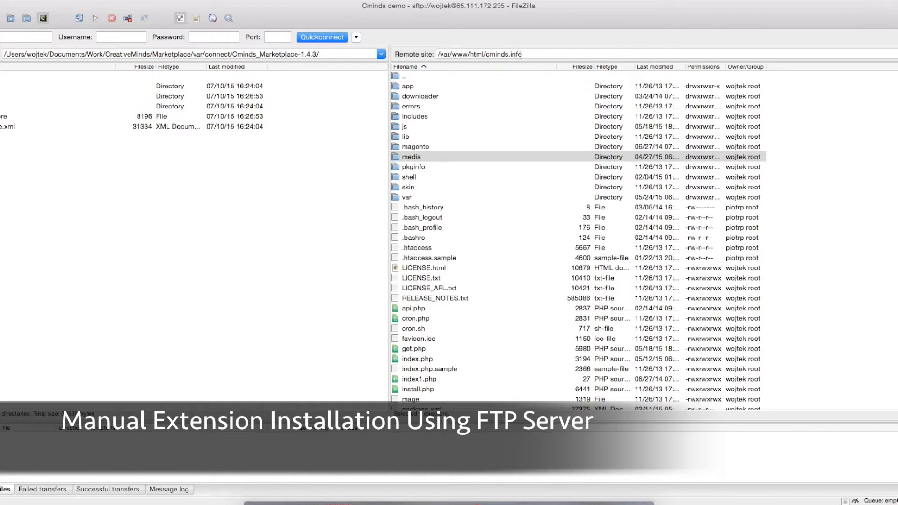
left_click_drag(526, 54, 474, 55)
left_click(416, 86)
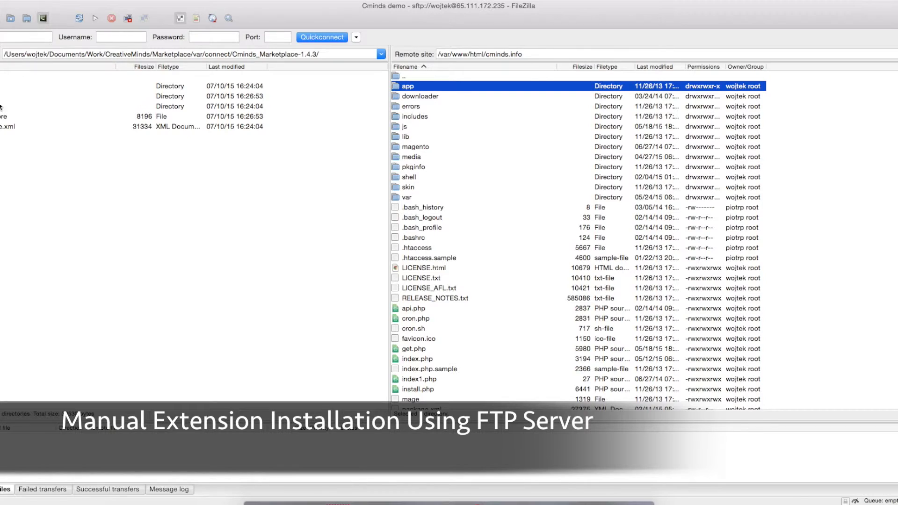
- Upload the three local extension directories to the store's root folder on the server
left_click(46, 106)
left_click(2, 86, "shift")
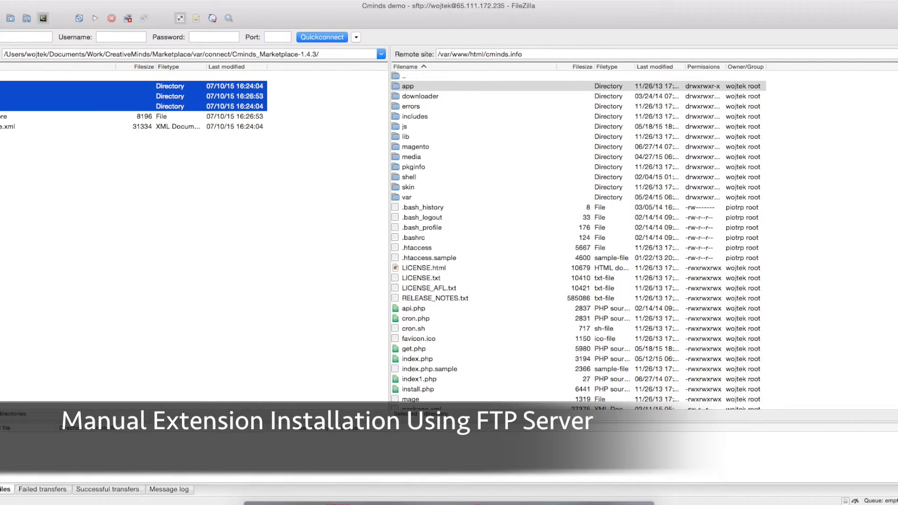
right_click(3, 88)
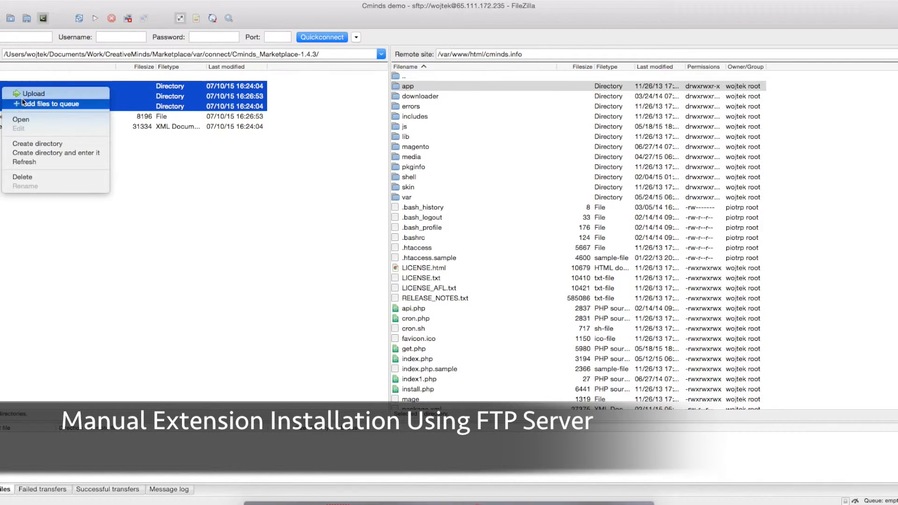
left_click(49, 94)
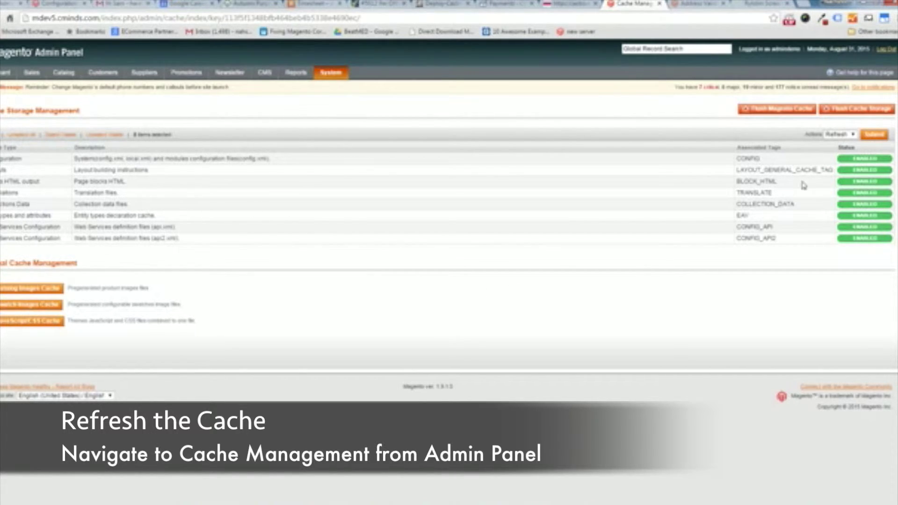
- Submit a Refresh of all selected cache types in Cache Storage Management
left_click(871, 138)
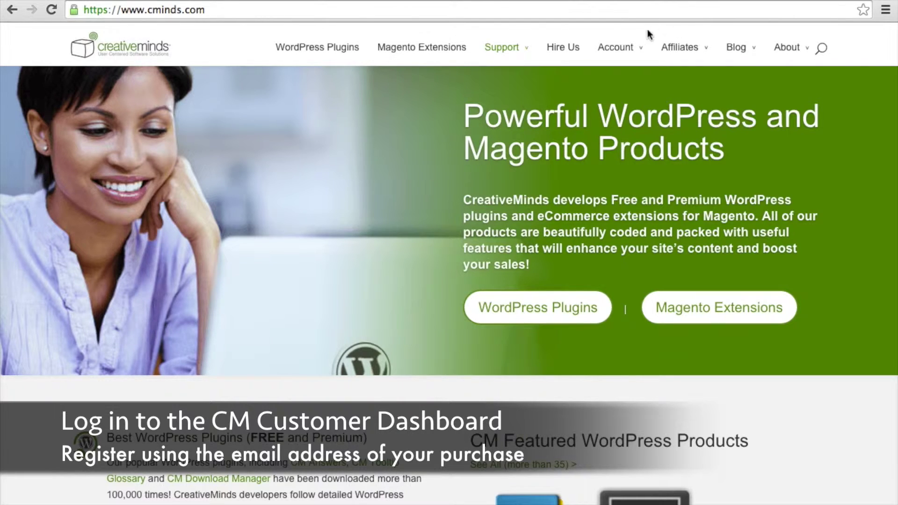
- Open the registration form from the CreativeMinds Customer Dashboard login page
mouse_move(627, 50)
left_click(642, 106)
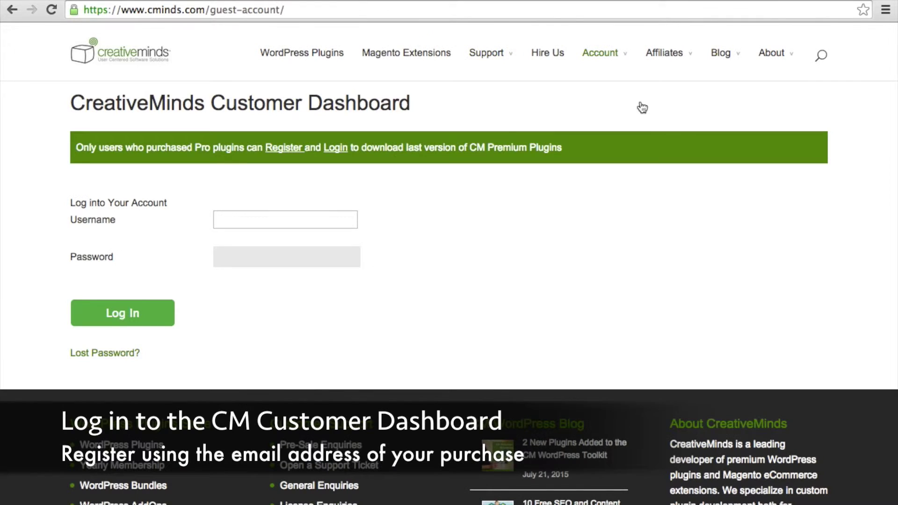
left_click(284, 148)
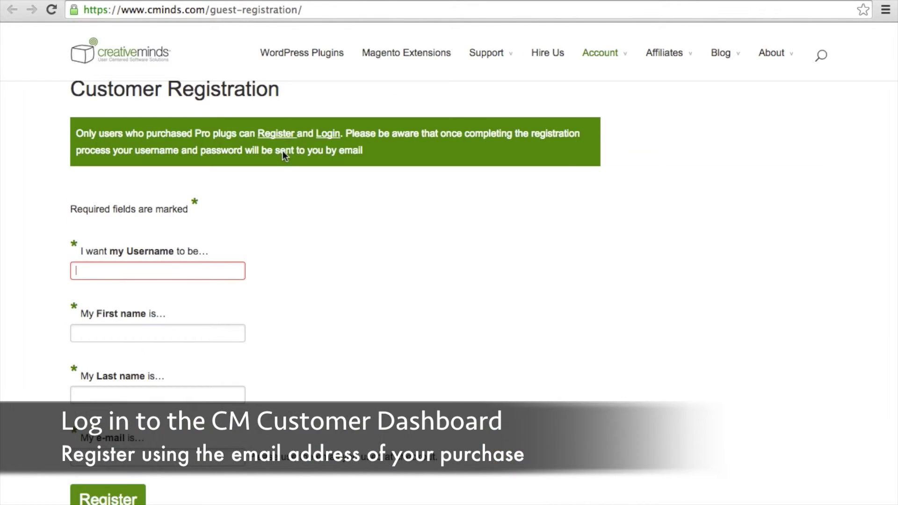
- Enter the customer's username, first name and last name, then move to the e-mail field
type("Sam")
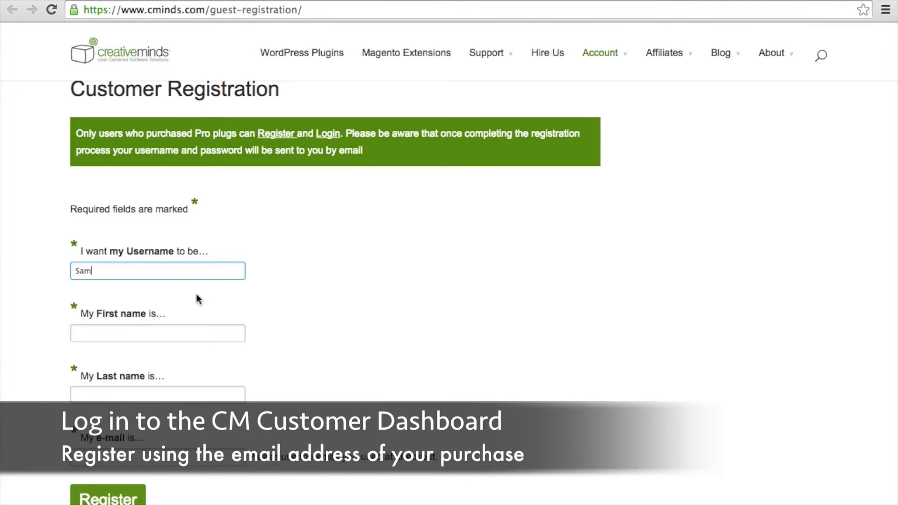
left_click(189, 334)
type("Sam")
left_click(195, 396)
type("Demo")
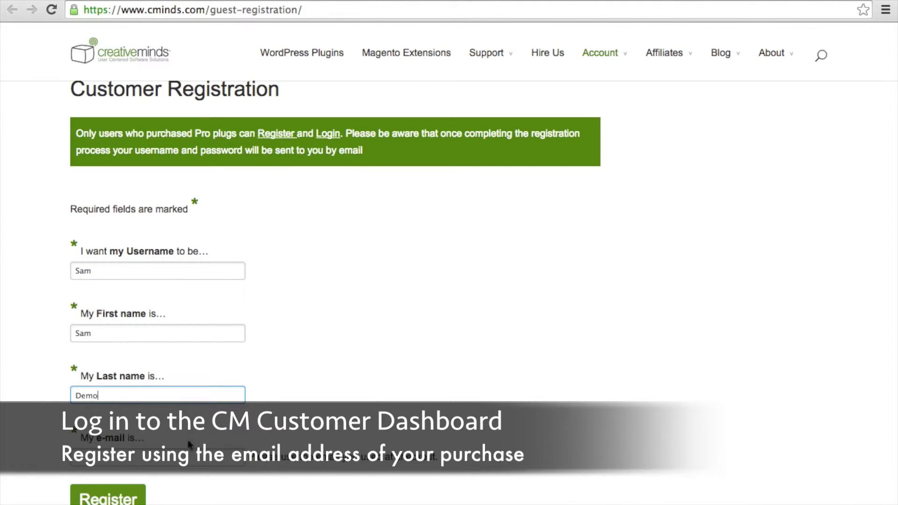
left_click(193, 456)
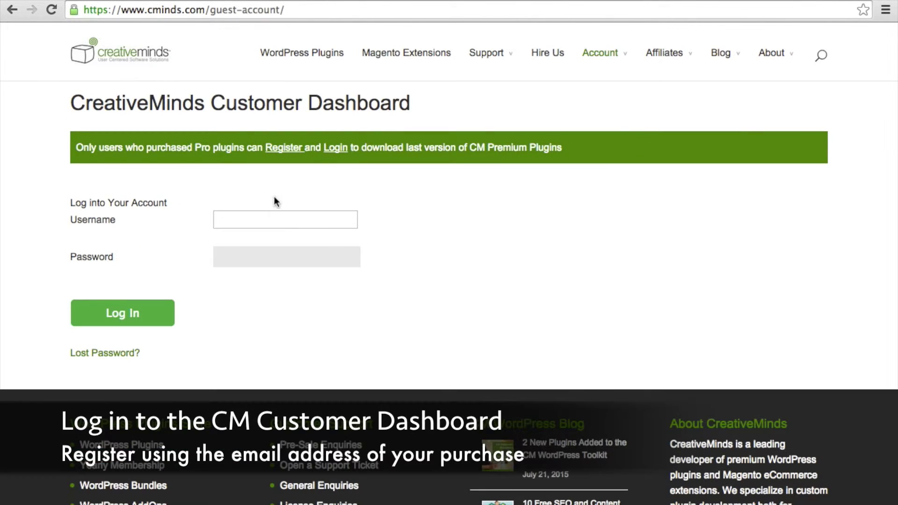
- Submit the registration and log in to the Customer Dashboard with the account password
left_click(264, 258)
type("********")
left_click(122, 313)
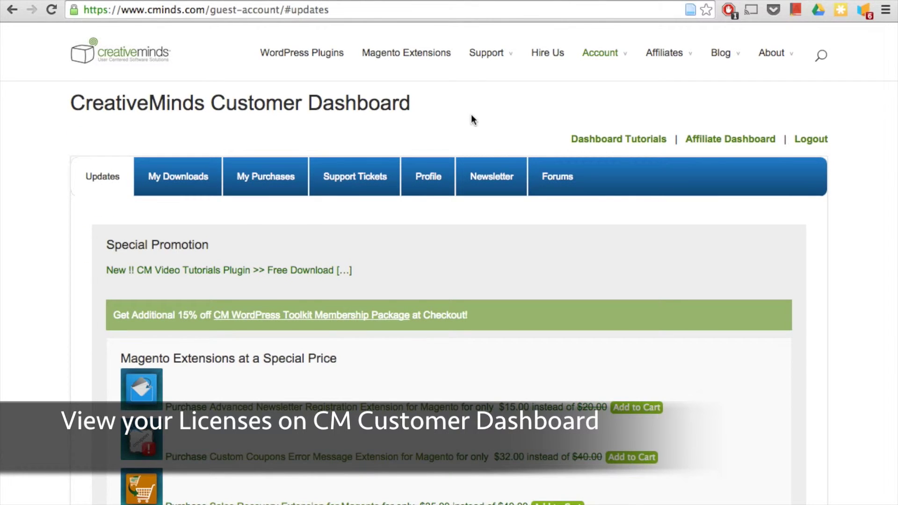
- Reveal and select the Marketplace Multi-Vendor Manager license key under My Purchases
left_click(277, 184)
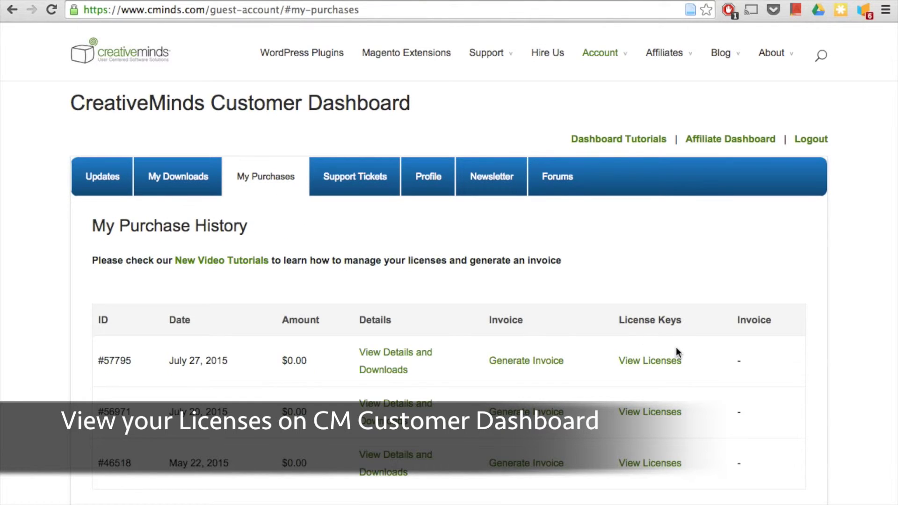
left_click(670, 366)
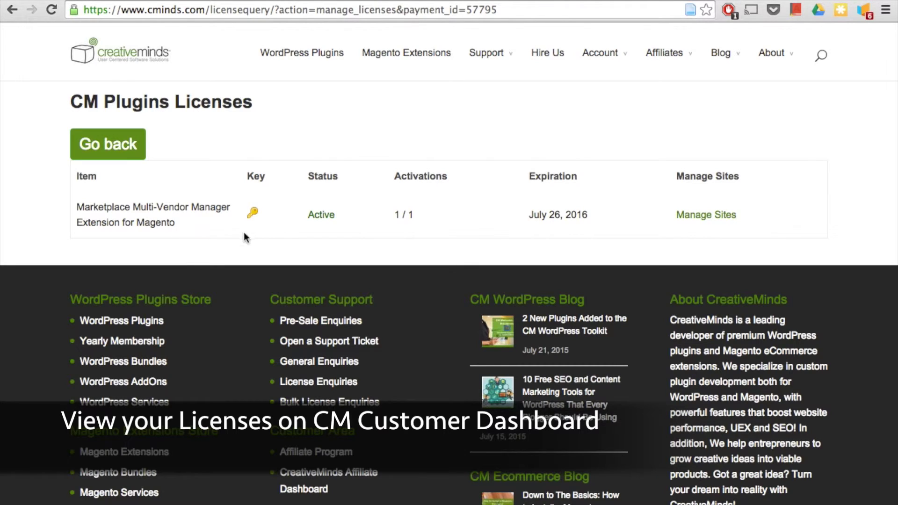
left_click(253, 214)
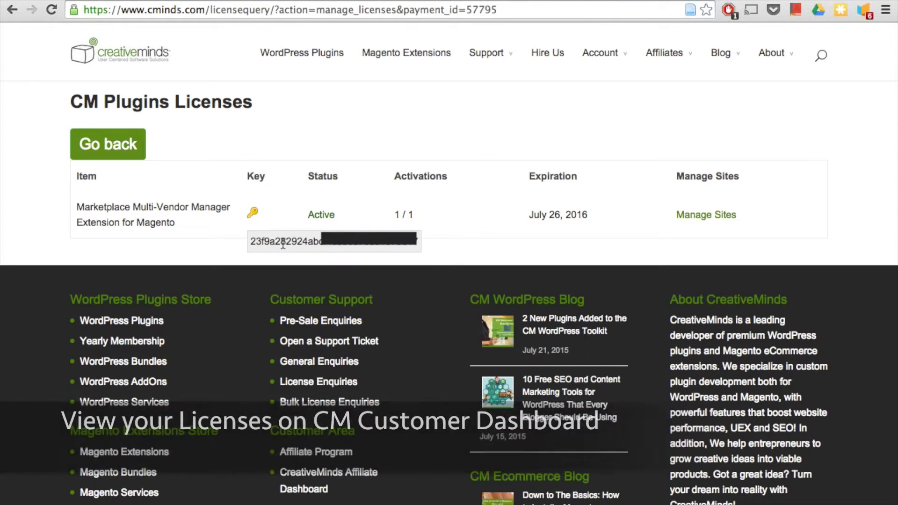
double_click(370, 242)
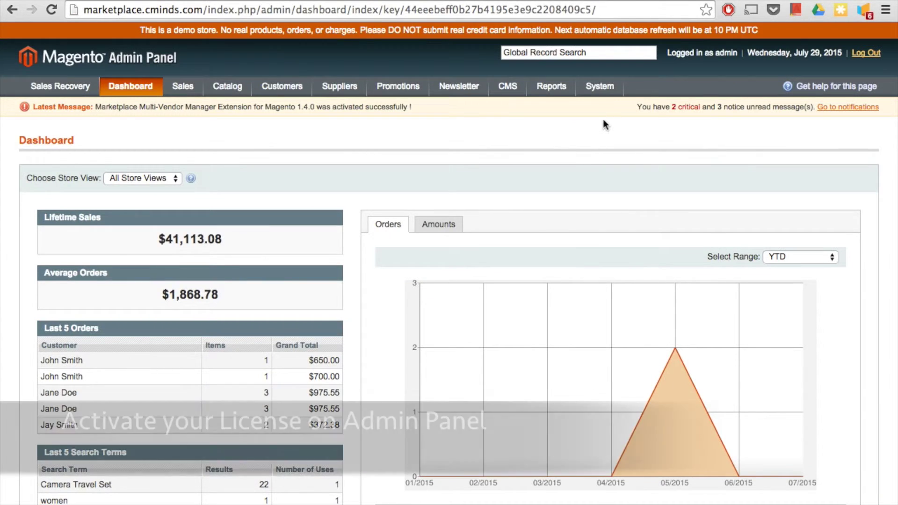
- Paste the license key into the CM Marketplace License Key field on the Configuration Licenses page
mouse_move(596, 88)
mouse_move(598, 262)
left_click(609, 370)
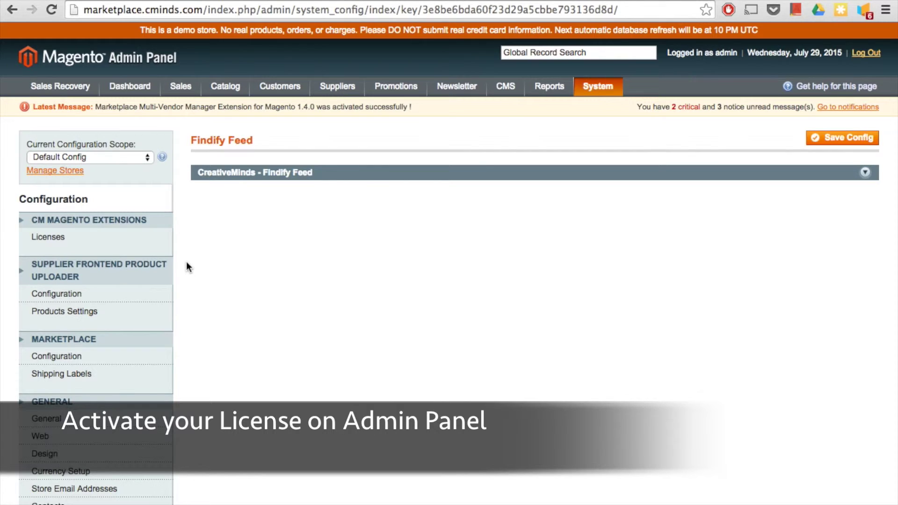
left_click(56, 244)
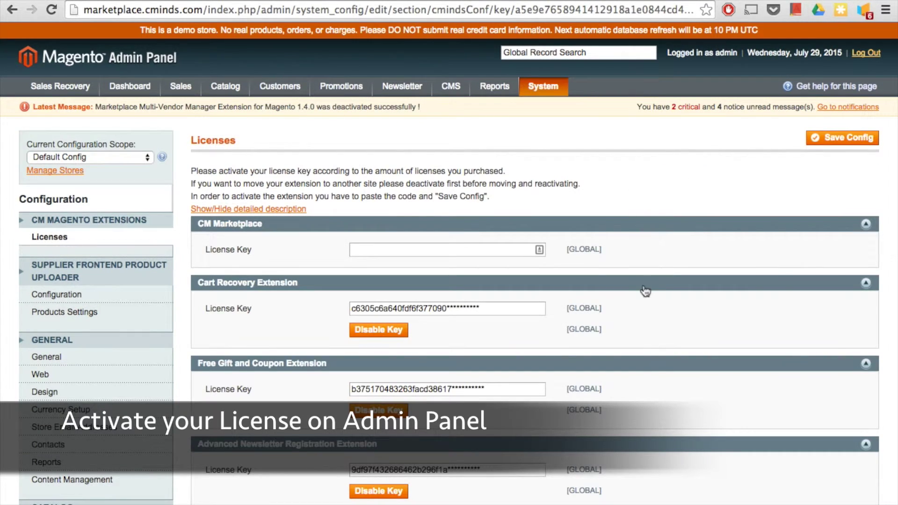
left_click(495, 251)
key("super+v")
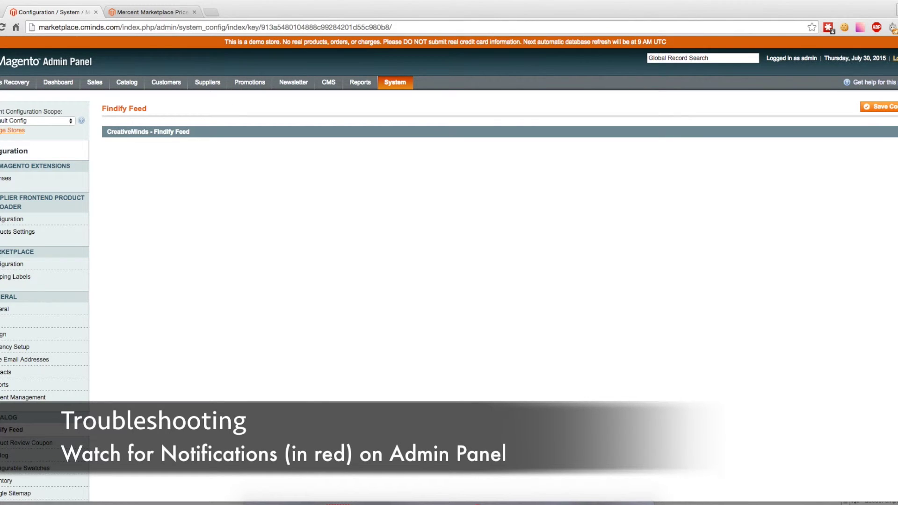
- Go to the Licenses configuration page and check the activated CM Marketplace license key field
left_click(17, 183)
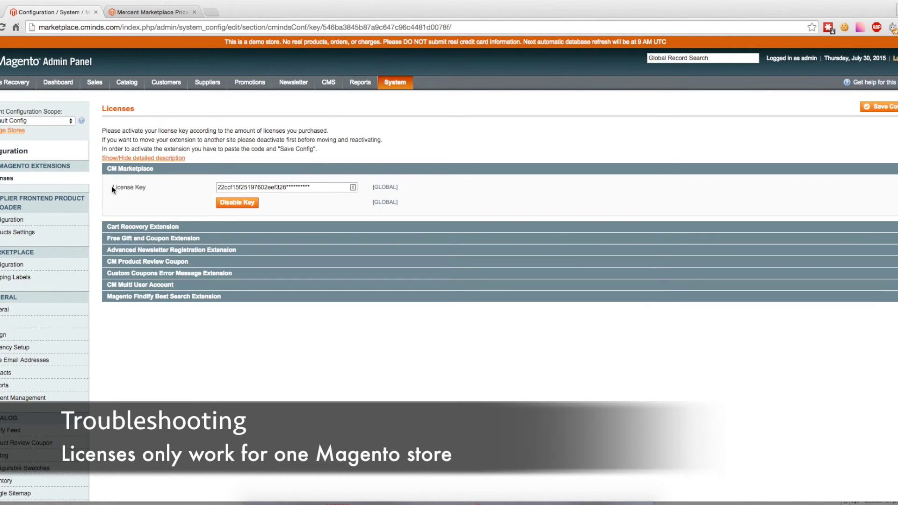
left_click(145, 189)
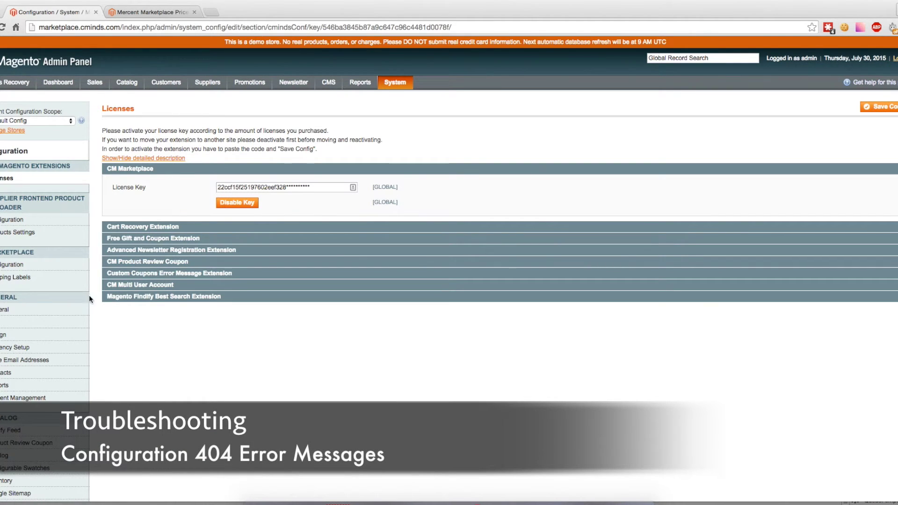
- Show the Marketplace configuration page and highlight its Pricing, Presentation and CSV Import settings
left_click(17, 264)
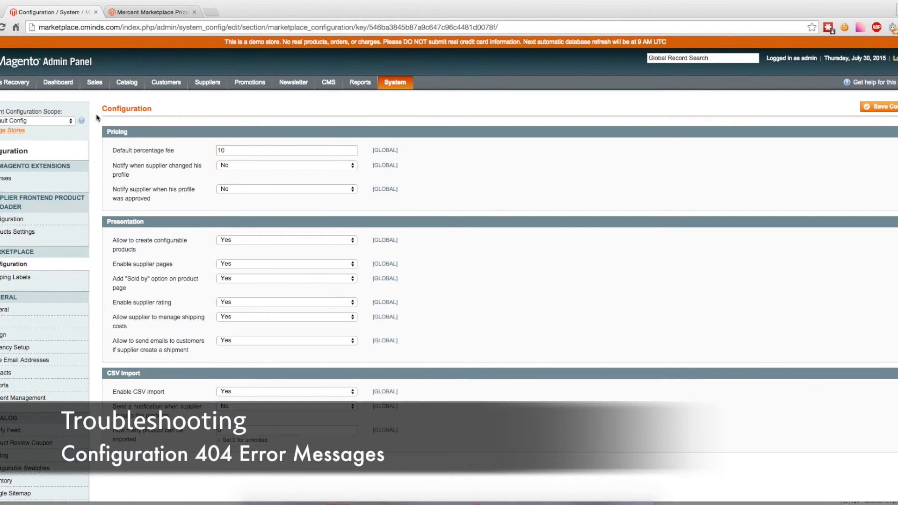
left_click_drag(101, 111, 448, 442)
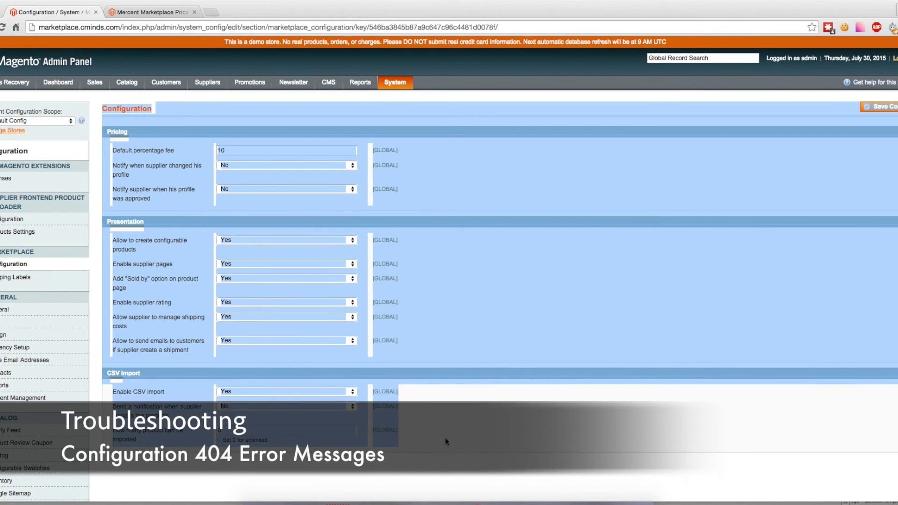
left_click(447, 441)
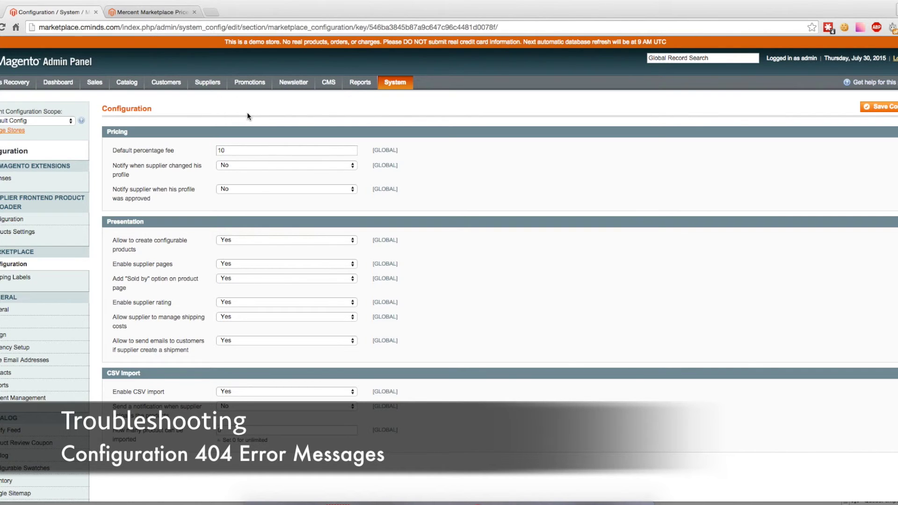
mouse_move(269, 89)
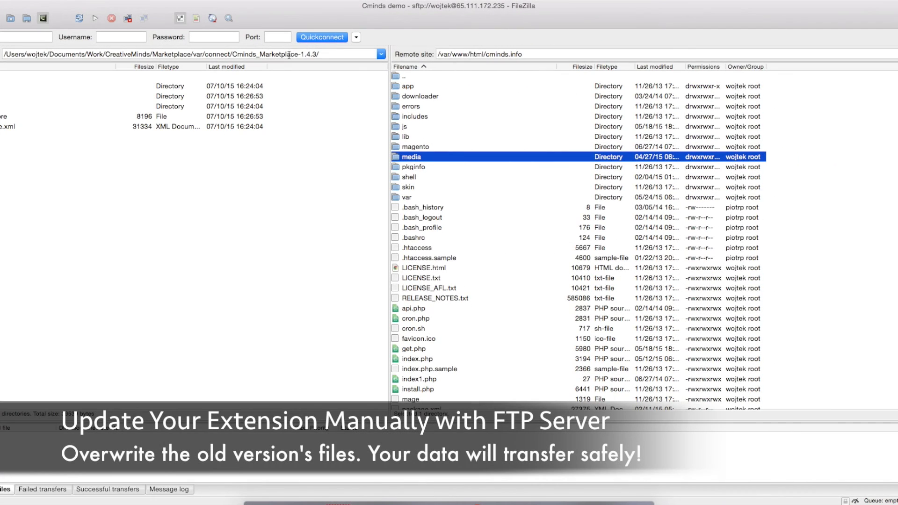
- Point out the local 1.4.3 package path and the remote /var/www/html/cminds.info store folder
left_click_drag(301, 55, 315, 55)
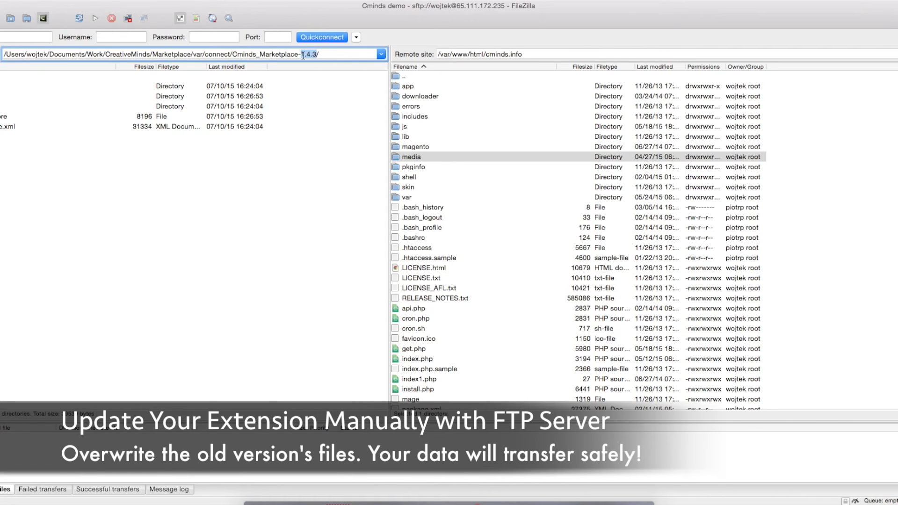
left_click(253, 156)
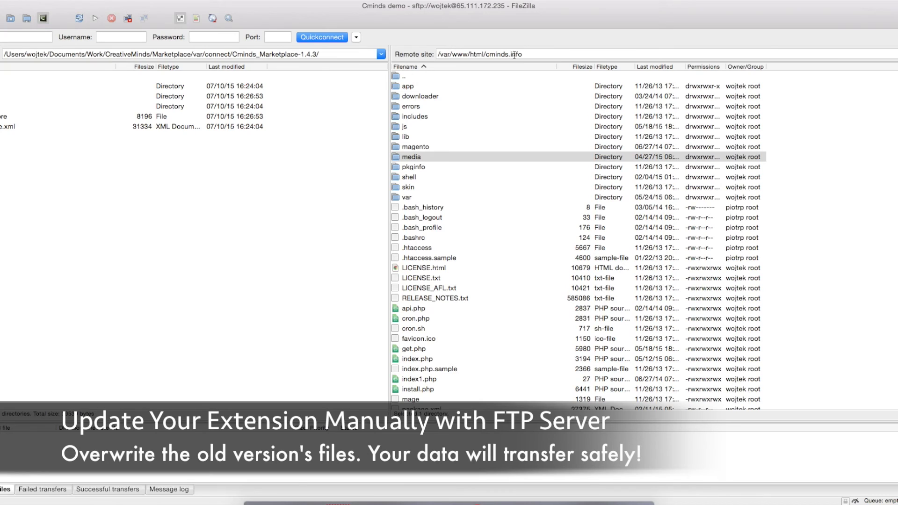
left_click_drag(527, 54, 465, 56)
left_click(419, 89)
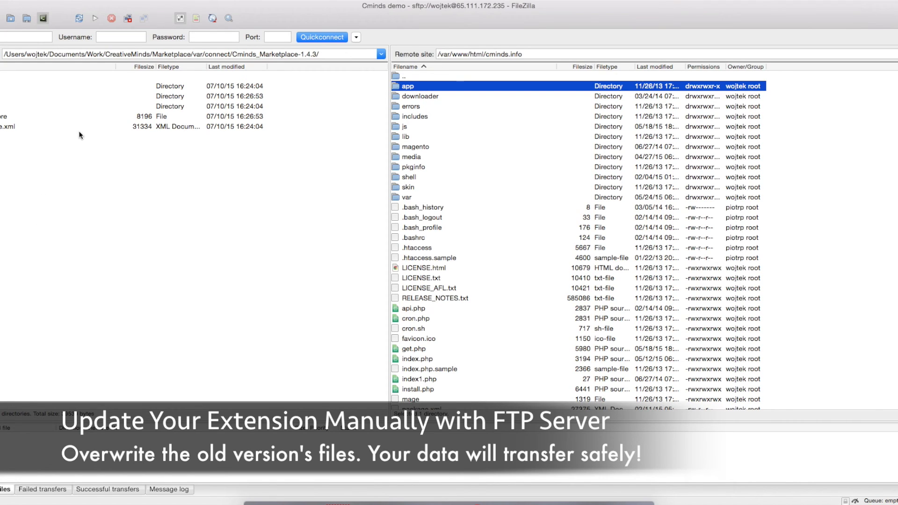
- Upload the top three local extension folders to the remote store root, overwriting the old version
left_click(97, 106)
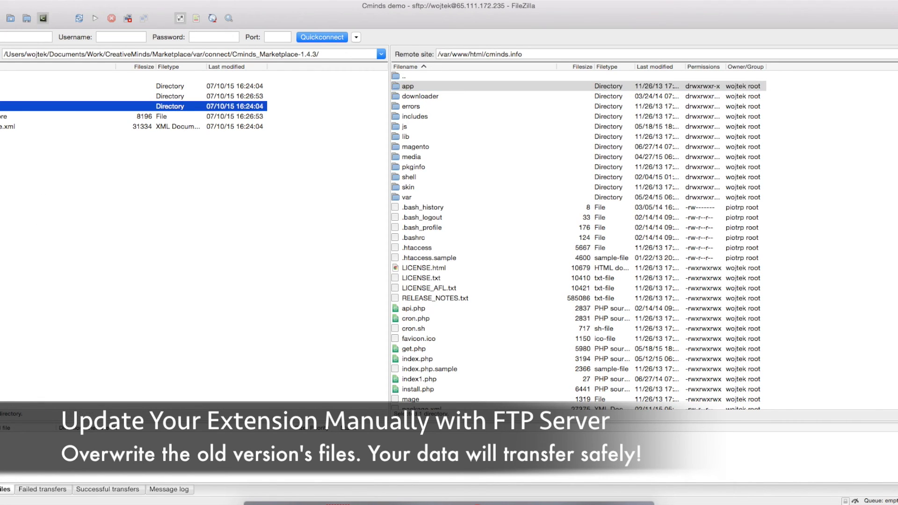
left_click(2, 87, "shift")
right_click(2, 87)
left_click(50, 94)
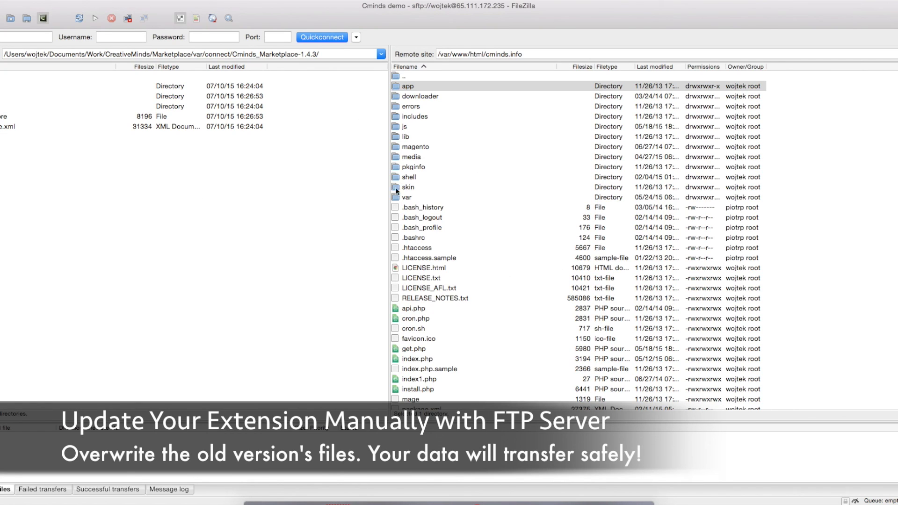